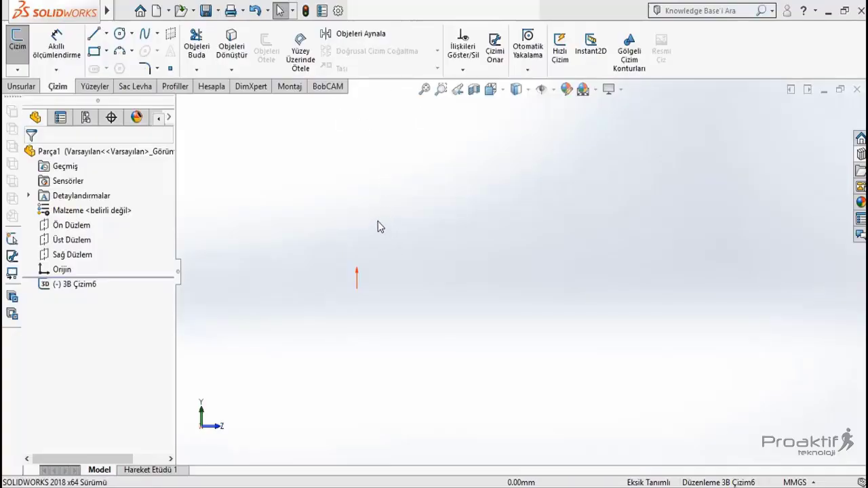
Step: Exit the empty 3B Çizim6 sketch and start a fresh 3D sketch, 3B Çizim7
{"action": "left_click", "coordinate": [183, 94]}
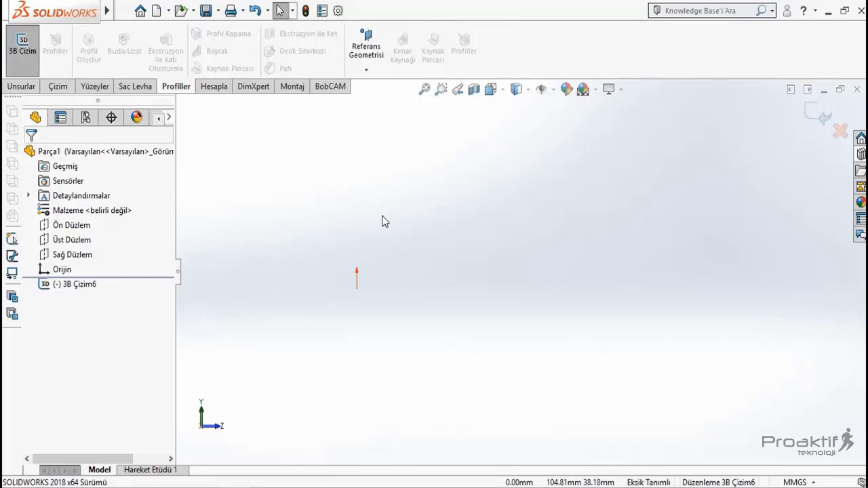
{"action": "middle_click_drag", "start_coordinate": [383, 222], "coordinate": [320, 272]}
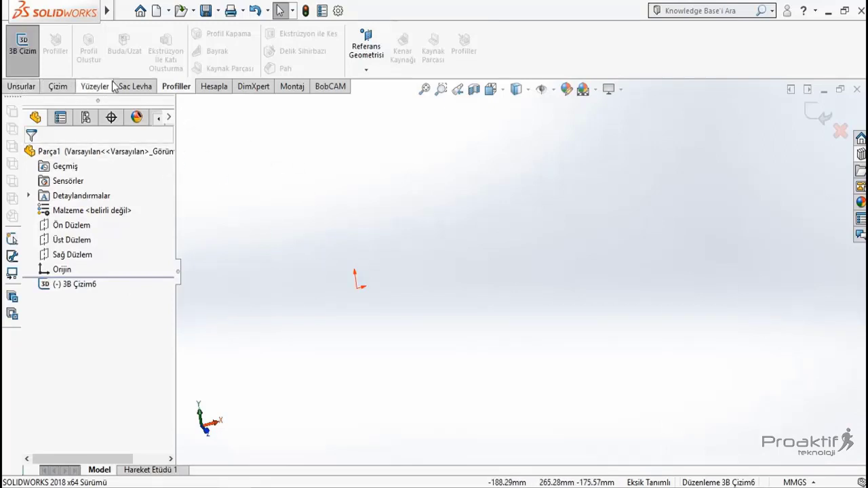
{"action": "left_click", "coordinate": [22, 64]}
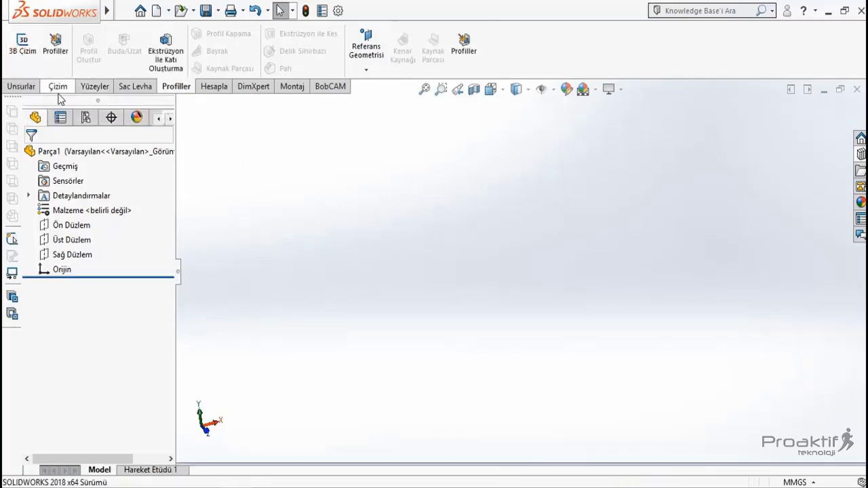
{"action": "left_click", "coordinate": [58, 86]}
{"action": "left_click", "coordinate": [179, 87]}
{"action": "left_click", "coordinate": [33, 59]}
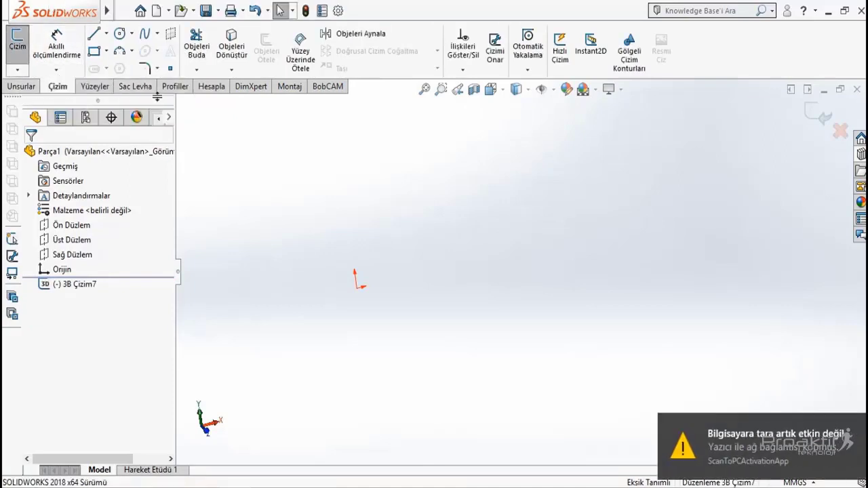
Step: Activate the Line tool in 3B Çizim7 with the view tilted around the origin
{"action": "middle_click_drag", "start_coordinate": [429, 226], "coordinate": [381, 243]}
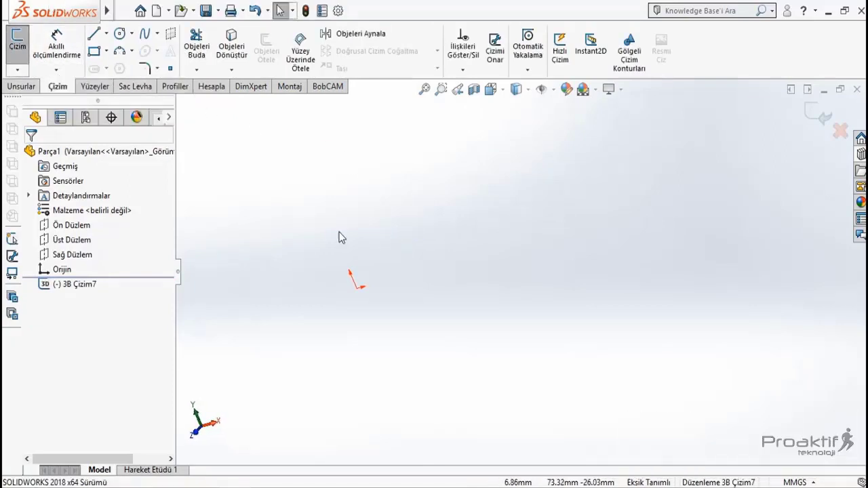
{"action": "left_click", "coordinate": [93, 35]}
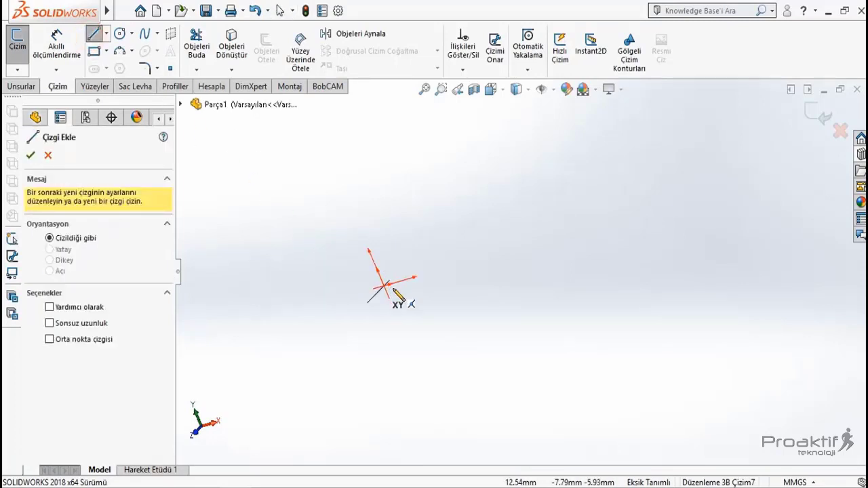
{"action": "middle_click_drag", "start_coordinate": [420, 310], "coordinate": [433, 310]}
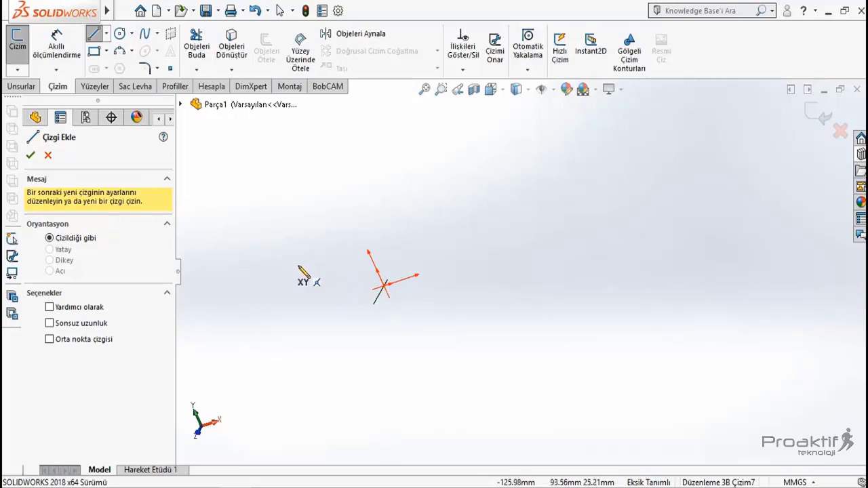
Step: Draw the first two connected lines of the outline, starting at the origin
{"action": "left_click", "coordinate": [383, 289]}
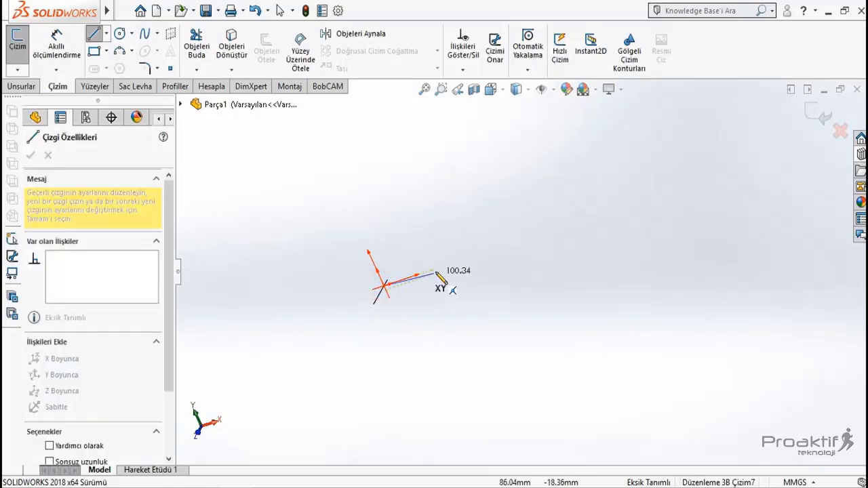
{"action": "left_click", "coordinate": [474, 257]}
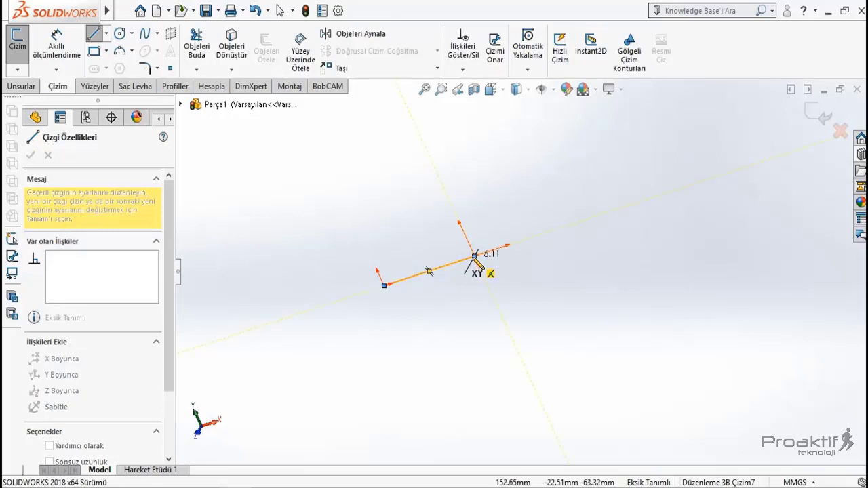
{"action": "mouse_move", "coordinate": [473, 255]}
{"action": "middle_mouse_down"}
{"action": "mouse_move", "coordinate": [450, 267]}
{"action": "mouse_move", "coordinate": [448, 291]}
{"action": "middle_mouse_up"}
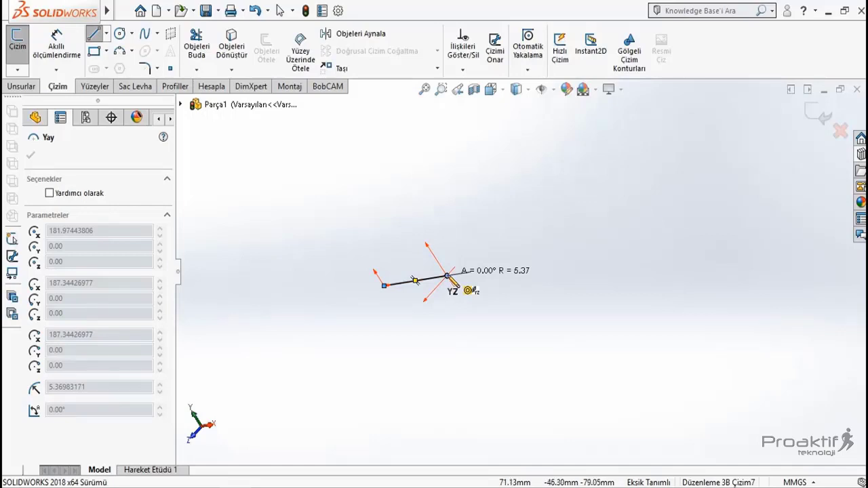
{"action": "left_click", "coordinate": [392, 347]}
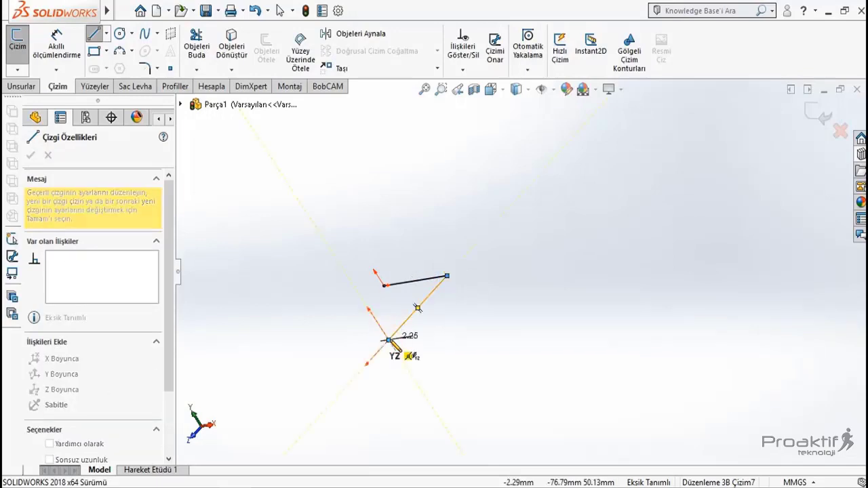
{"action": "middle_click_drag", "start_coordinate": [408, 334], "coordinate": [424, 335]}
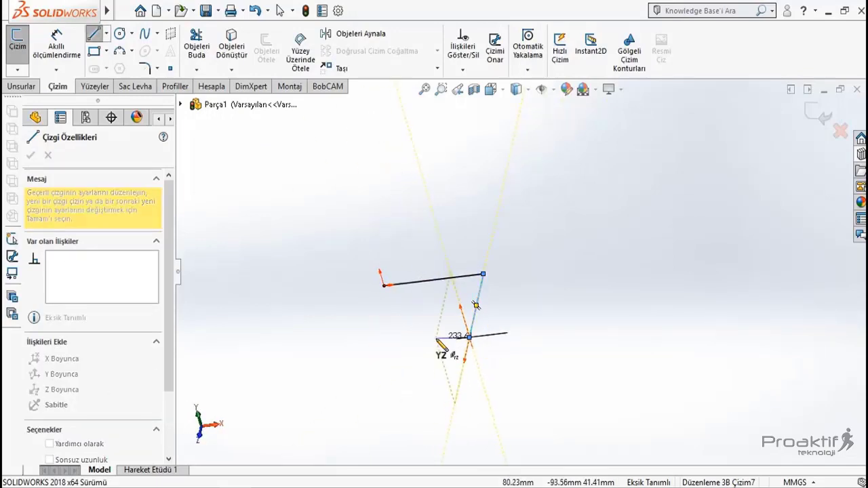
Step: Switch sketch planes with Tab to add the third side and close the loop at the origin
{"action": "key", "text": "Tab"}
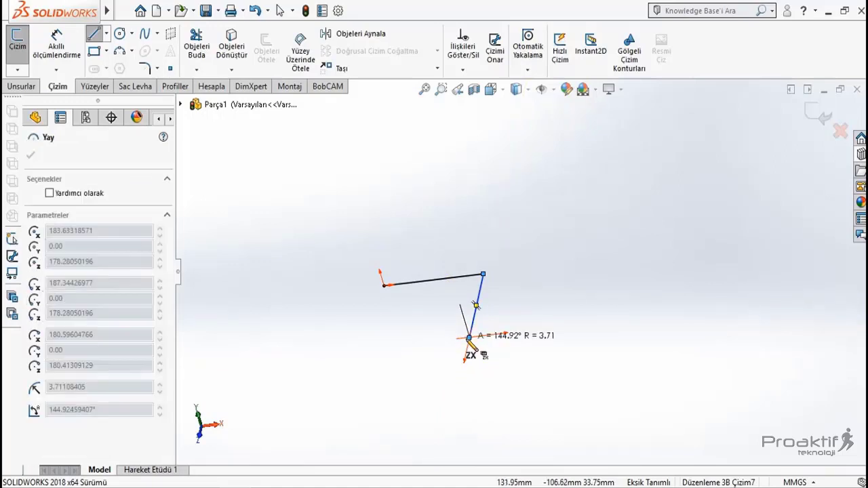
{"action": "left_click", "coordinate": [355, 352]}
{"action": "middle_click_drag", "start_coordinate": [355, 351], "coordinate": [397, 363]}
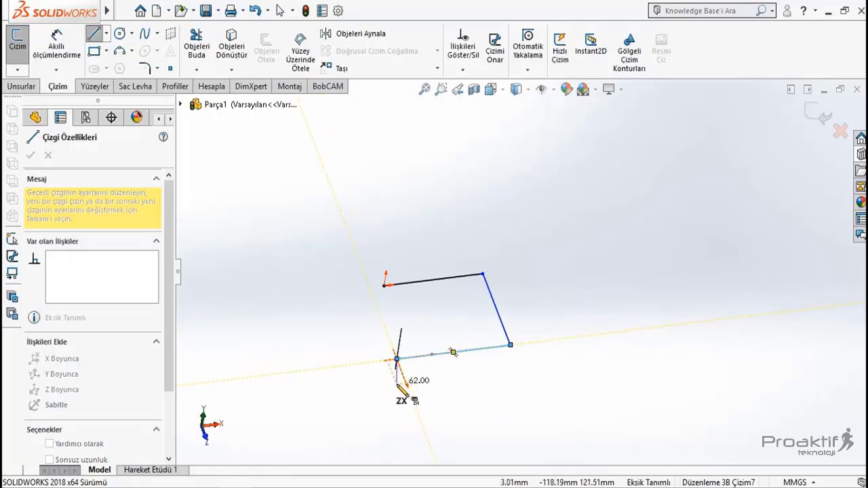
{"action": "key", "text": "Tab"}
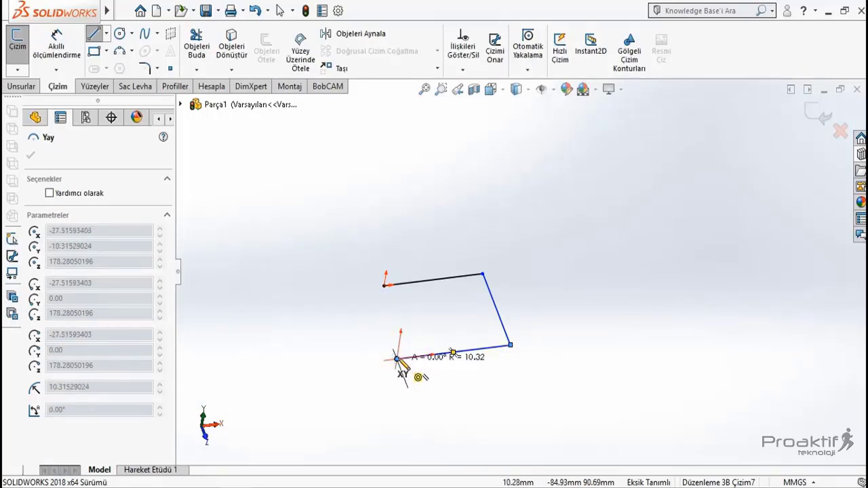
{"action": "left_click", "coordinate": [384, 286]}
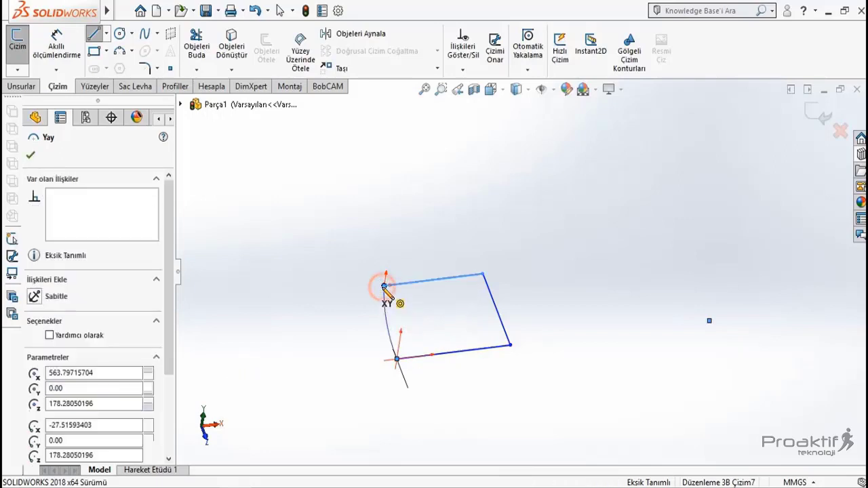
{"action": "middle_click_drag", "start_coordinate": [384, 290], "coordinate": [377, 319]}
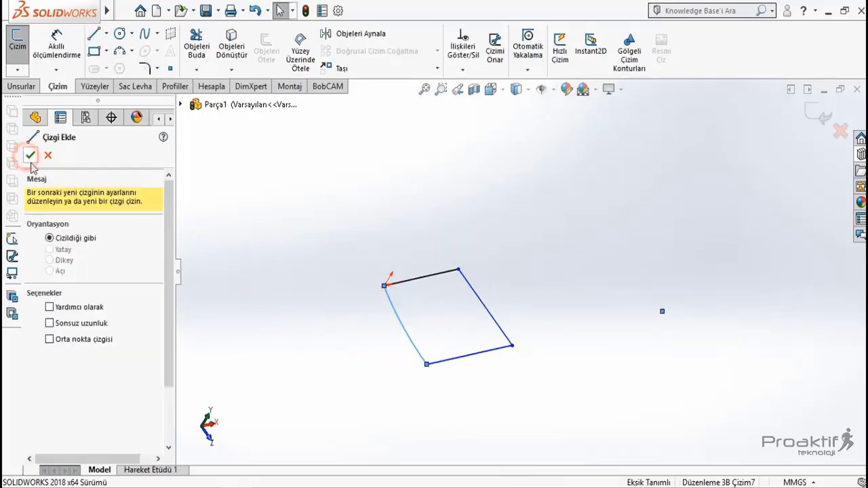
Step: Draw a vertical line along Y down from a corner of the outline
{"action": "mouse_move", "coordinate": [291, 330]}
{"action": "middle_mouse_down"}
{"action": "mouse_move", "coordinate": [296, 252]}
{"action": "mouse_move", "coordinate": [255, 215]}
{"action": "mouse_move", "coordinate": [296, 204]}
{"action": "mouse_move", "coordinate": [345, 217]}
{"action": "mouse_move", "coordinate": [352, 248]}
{"action": "mouse_move", "coordinate": [310, 252]}
{"action": "middle_mouse_up"}
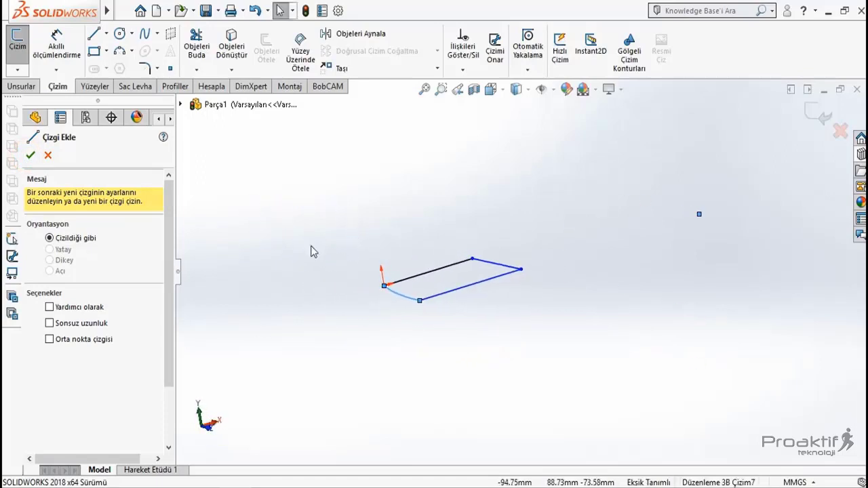
{"action": "mouse_move", "coordinate": [562, 390]}
{"action": "middle_mouse_down"}
{"action": "mouse_move", "coordinate": [522, 368]}
{"action": "mouse_move", "coordinate": [478, 366]}
{"action": "mouse_move", "coordinate": [560, 378]}
{"action": "mouse_move", "coordinate": [469, 384]}
{"action": "mouse_move", "coordinate": [477, 386]}
{"action": "mouse_move", "coordinate": [500, 367]}
{"action": "mouse_move", "coordinate": [389, 350]}
{"action": "mouse_move", "coordinate": [355, 379]}
{"action": "mouse_move", "coordinate": [374, 380]}
{"action": "mouse_move", "coordinate": [368, 358]}
{"action": "mouse_move", "coordinate": [393, 357]}
{"action": "mouse_move", "coordinate": [370, 350]}
{"action": "mouse_move", "coordinate": [426, 344]}
{"action": "middle_mouse_up"}
{"action": "mouse_move", "coordinate": [500, 333]}
{"action": "middle_mouse_down"}
{"action": "mouse_move", "coordinate": [453, 339]}
{"action": "mouse_move", "coordinate": [468, 353]}
{"action": "middle_mouse_up"}
{"action": "left_click", "coordinate": [94, 33]}
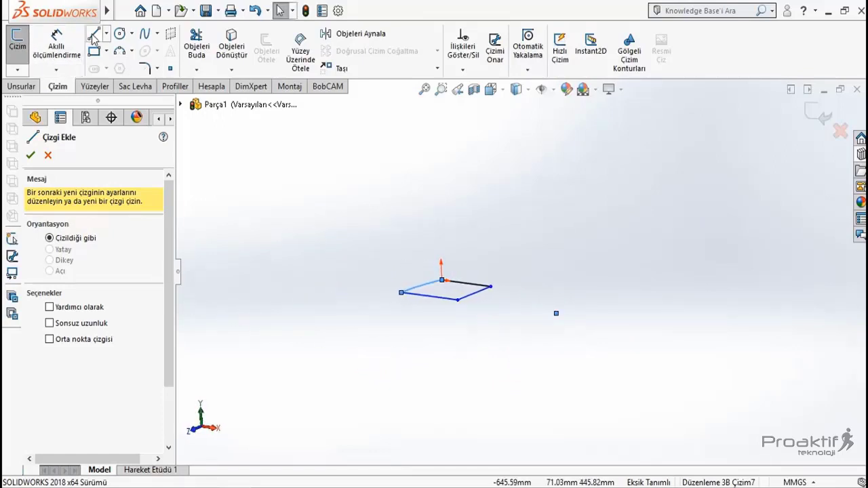
{"action": "left_click", "coordinate": [458, 300]}
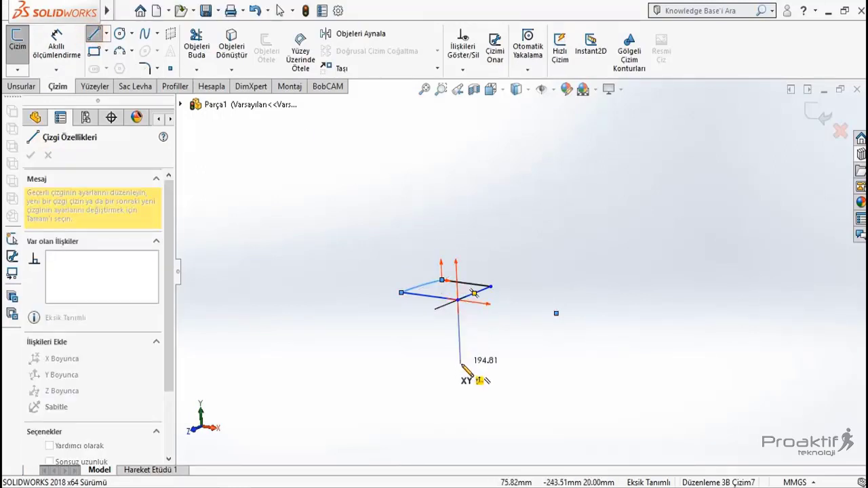
{"action": "left_click", "coordinate": [461, 364]}
{"action": "middle_click_drag", "start_coordinate": [466, 372], "coordinate": [496, 358]}
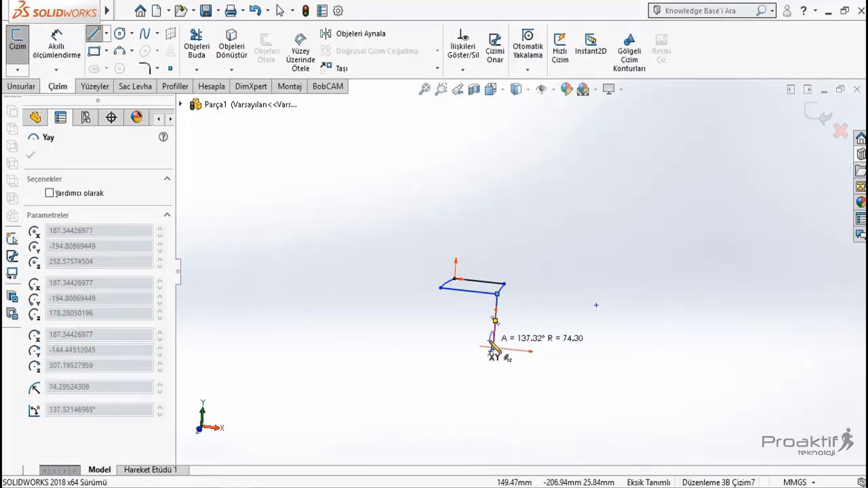
{"action": "left_click", "coordinate": [89, 36]}
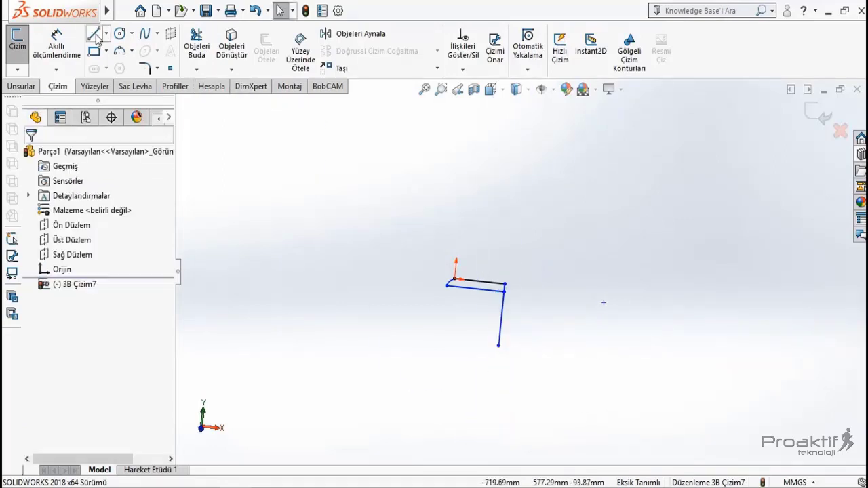
Step: Draw a line from the vertical edge's lower endpoint and a rising line to the top edge
{"action": "left_click", "coordinate": [95, 36]}
{"action": "left_click", "coordinate": [499, 347]}
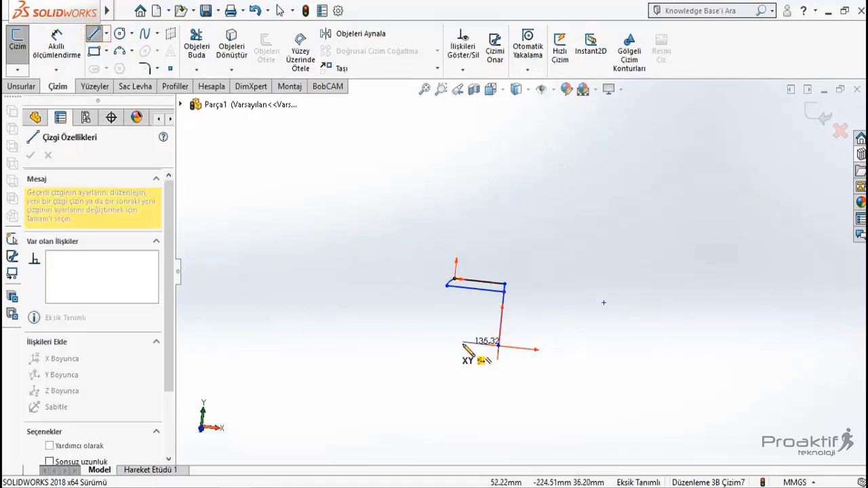
{"action": "left_click", "coordinate": [441, 343]}
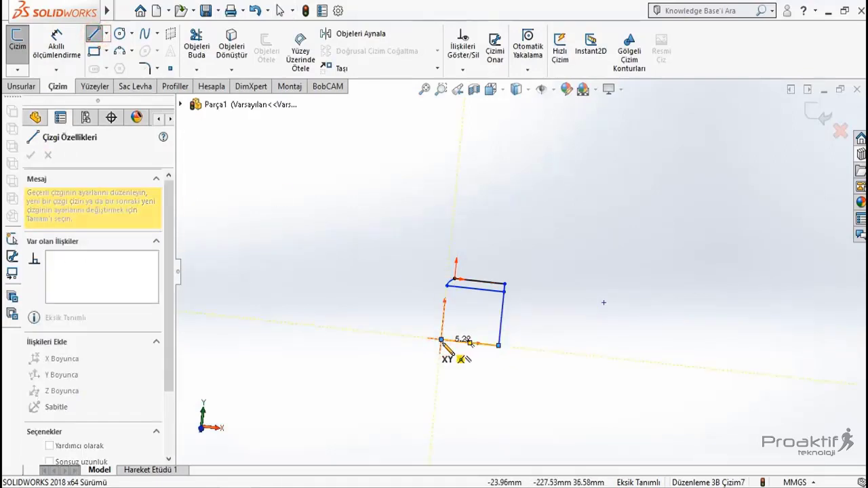
{"action": "middle_click_drag", "start_coordinate": [447, 343], "coordinate": [478, 346]}
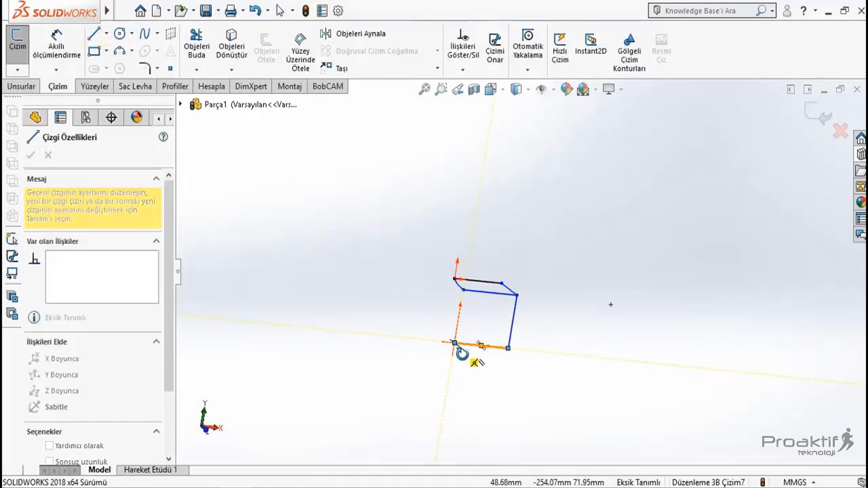
{"action": "left_click", "coordinate": [472, 290]}
{"action": "middle_click_drag", "start_coordinate": [465, 330], "coordinate": [467, 347]}
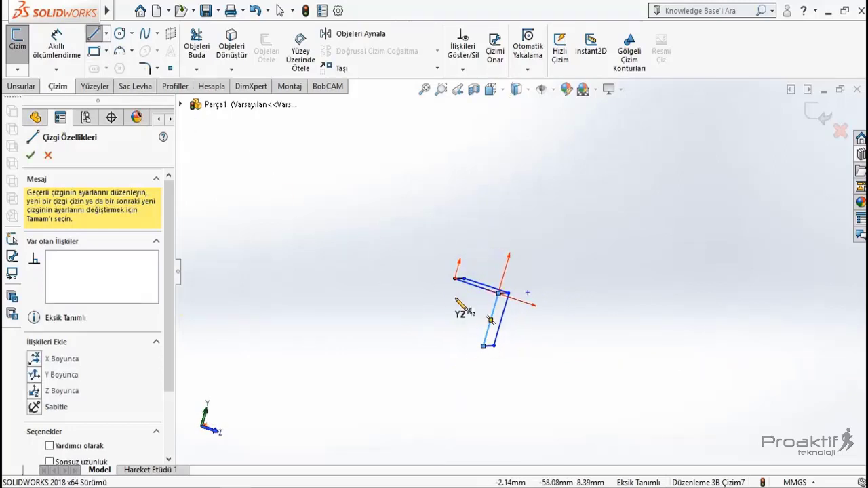
Step: Discard a stray arc and connect the loose lower endpoint to the box's bottom vertex
{"action": "left_click", "coordinate": [437, 332]}
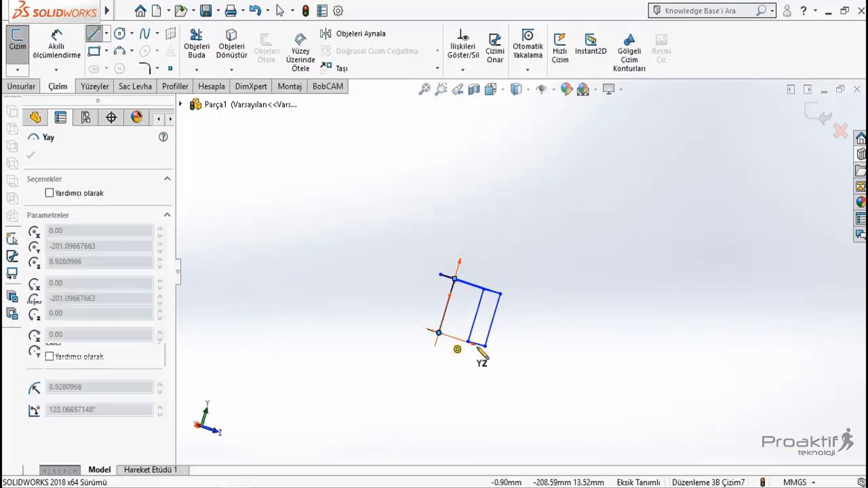
{"action": "key", "text": "a"}
{"action": "key", "text": "Escape"}
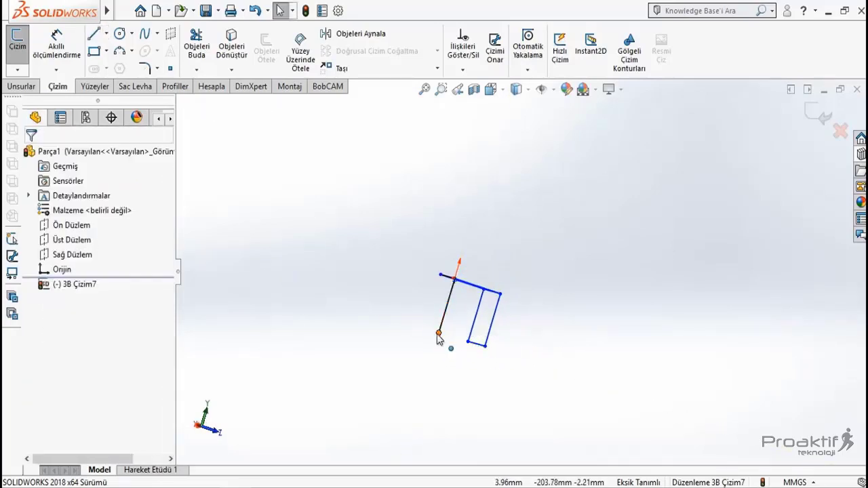
{"action": "left_click", "coordinate": [95, 34]}
{"action": "mouse_move", "coordinate": [452, 359]}
{"action": "middle_mouse_down"}
{"action": "mouse_move", "coordinate": [439, 386]}
{"action": "mouse_move", "coordinate": [437, 373]}
{"action": "middle_mouse_up"}
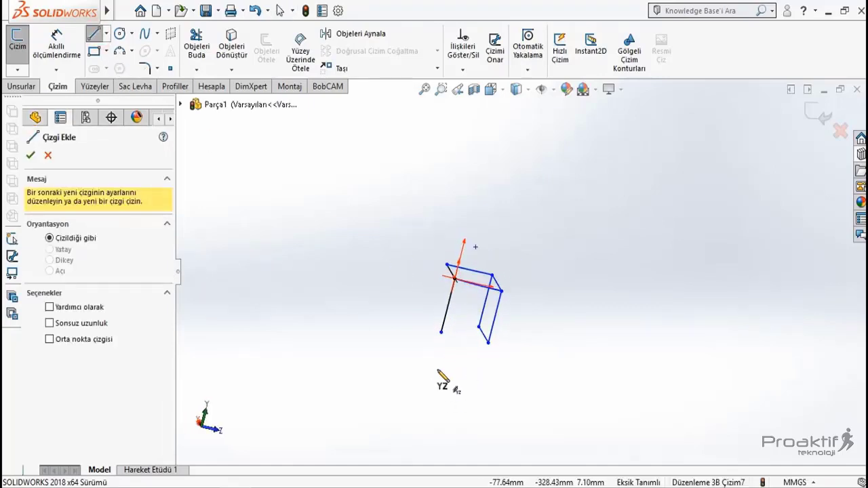
{"action": "left_click", "coordinate": [441, 332]}
{"action": "left_click", "coordinate": [488, 343]}
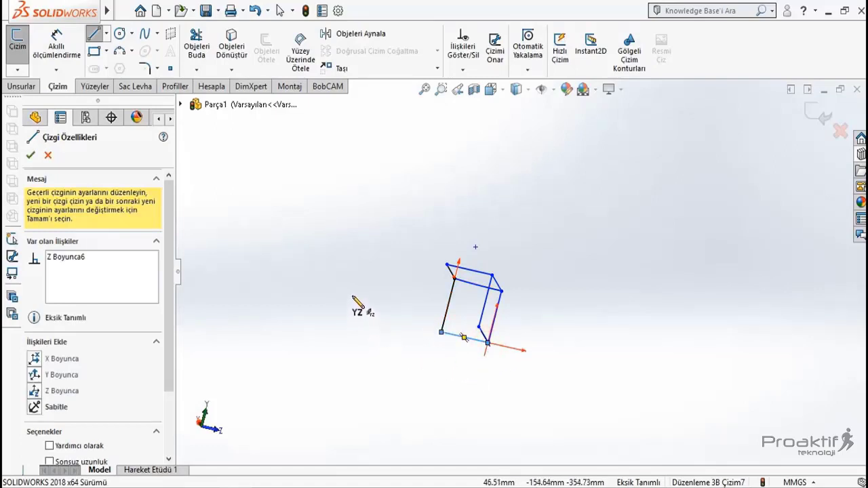
{"action": "key", "text": "Escape"}
{"action": "mouse_move", "coordinate": [353, 299]}
{"action": "middle_mouse_down"}
{"action": "mouse_move", "coordinate": [386, 329]}
{"action": "mouse_move", "coordinate": [386, 341]}
{"action": "mouse_move", "coordinate": [318, 294]}
{"action": "mouse_move", "coordinate": [364, 291]}
{"action": "middle_mouse_up"}
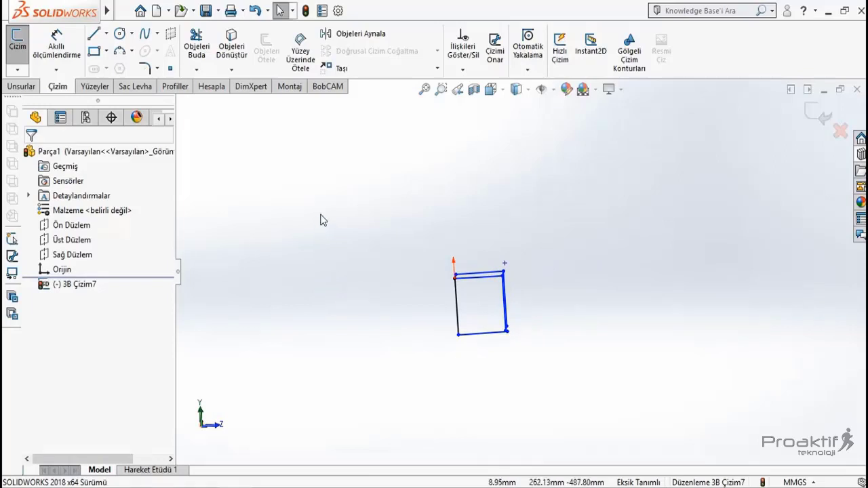
Step: Add the vertical edge running down from the box's top corner
{"action": "middle_click_drag", "start_coordinate": [322, 220], "coordinate": [358, 215]}
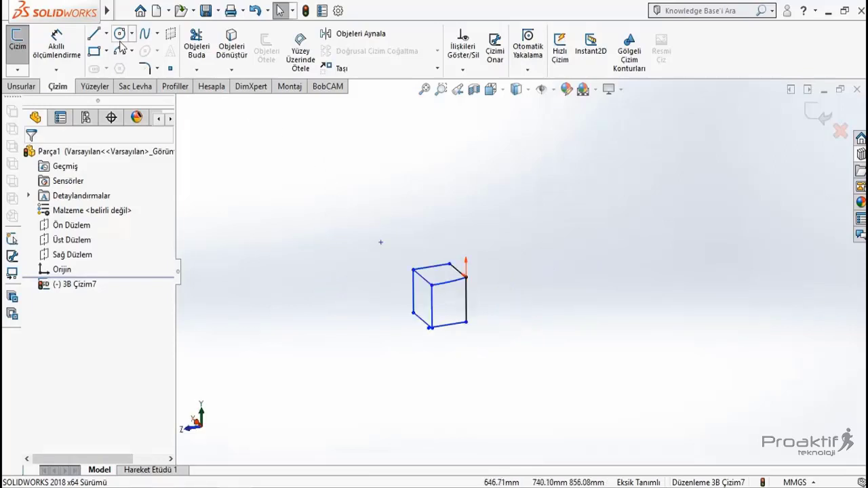
{"action": "left_click", "coordinate": [96, 34]}
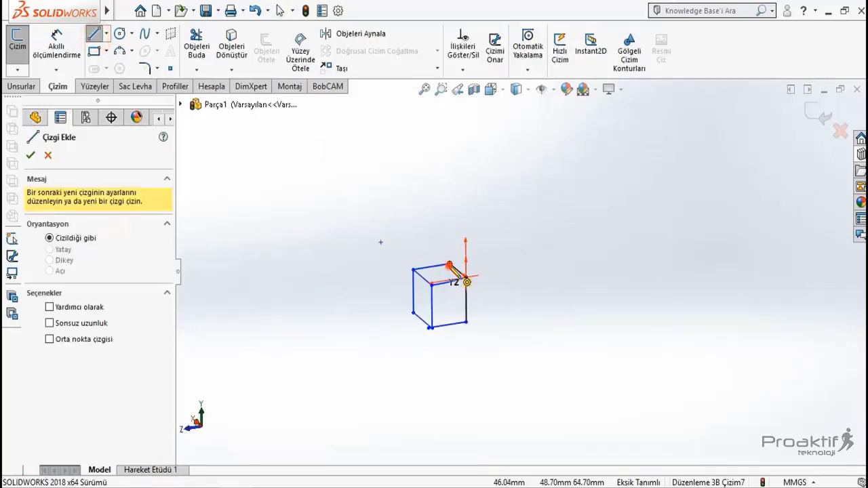
{"action": "left_click", "coordinate": [449, 264]}
{"action": "left_click", "coordinate": [450, 304]}
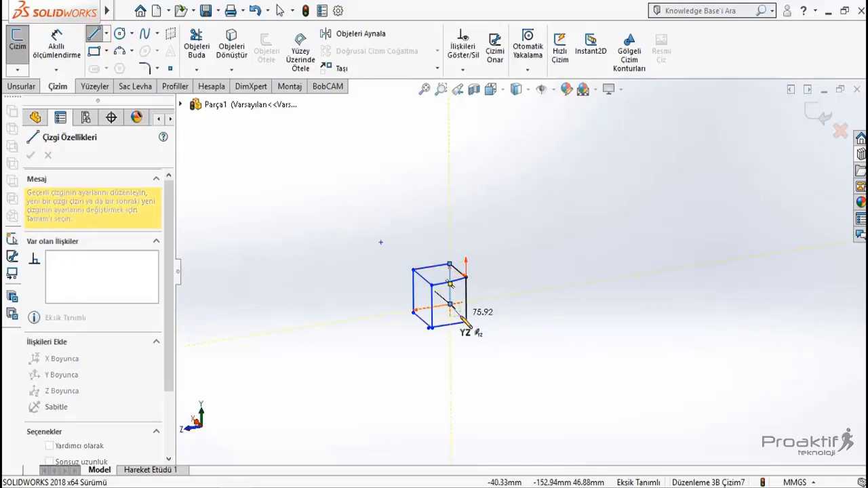
{"action": "mouse_move", "coordinate": [461, 321]}
{"action": "middle_mouse_down"}
{"action": "mouse_move", "coordinate": [441, 302]}
{"action": "mouse_move", "coordinate": [453, 325]}
{"action": "mouse_move", "coordinate": [434, 387]}
{"action": "middle_mouse_up"}
{"action": "key", "text": "Escape"}
{"action": "key", "text": "Escape"}
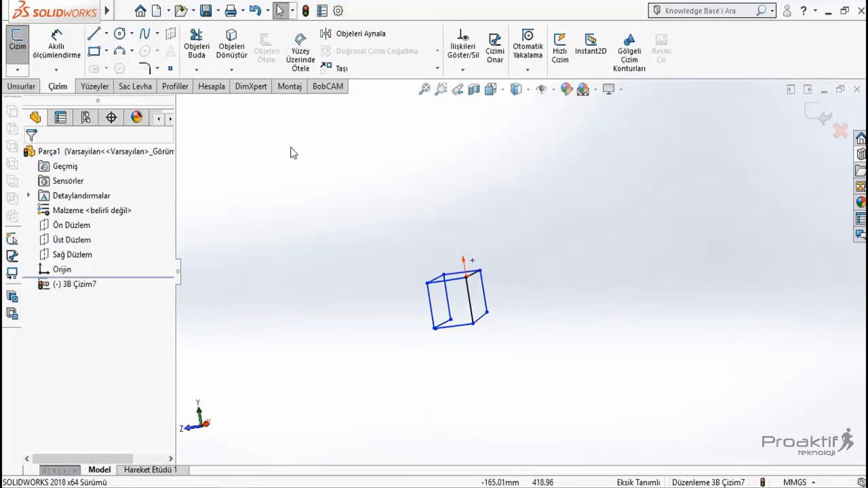
Step: Join a line to the cube's bottom corner to complete the remaining edges
{"action": "left_click", "coordinate": [95, 36]}
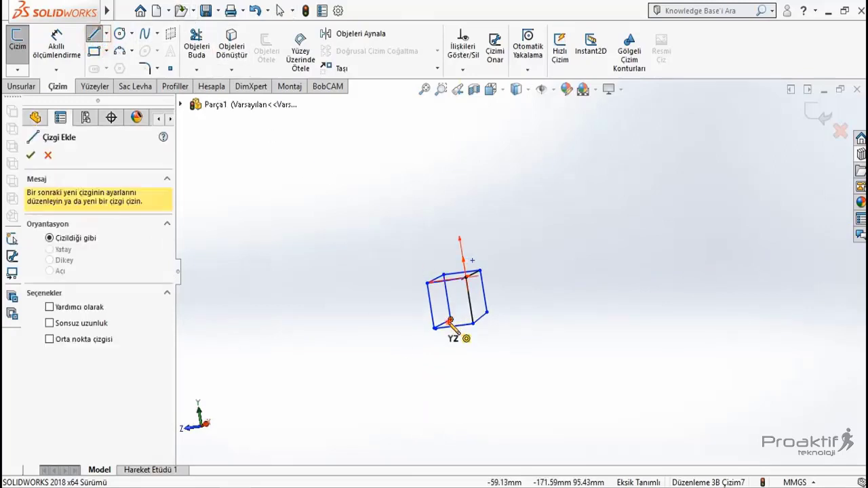
{"action": "left_click", "coordinate": [450, 322]}
{"action": "key", "text": "Escape"}
{"action": "mouse_move", "coordinate": [504, 349]}
{"action": "middle_mouse_down"}
{"action": "mouse_move", "coordinate": [554, 372]}
{"action": "mouse_move", "coordinate": [488, 418]}
{"action": "mouse_move", "coordinate": [430, 417]}
{"action": "mouse_move", "coordinate": [377, 345]}
{"action": "mouse_move", "coordinate": [388, 341]}
{"action": "middle_mouse_up"}
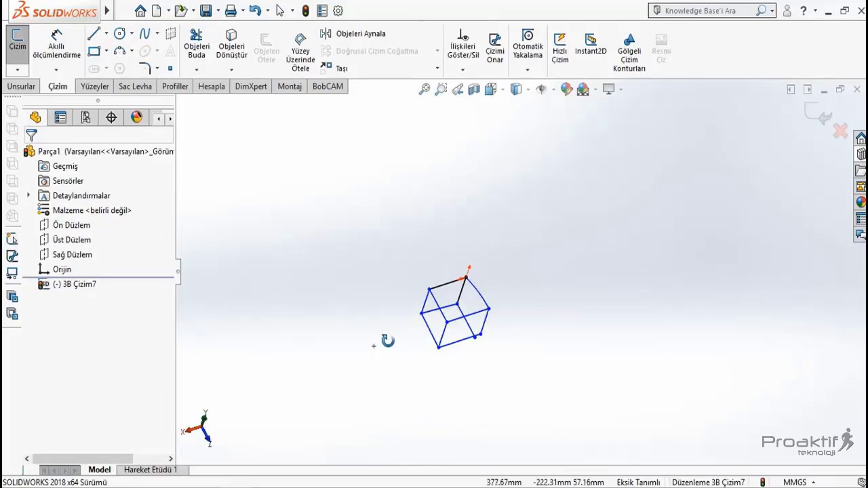
{"action": "scroll", "coordinate": [563, 339], "scroll_direction": "down", "scroll_amount": 3}
Step: Check the two bottom corner points Nokta14 and Nokta18, then orbit to another side
{"action": "left_click", "coordinate": [378, 322]}
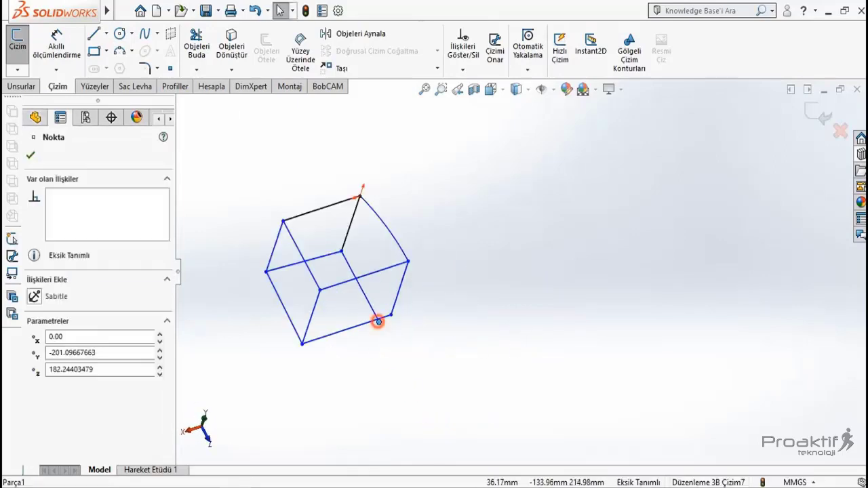
{"action": "left_click", "coordinate": [390, 314], "text": "ctrl"}
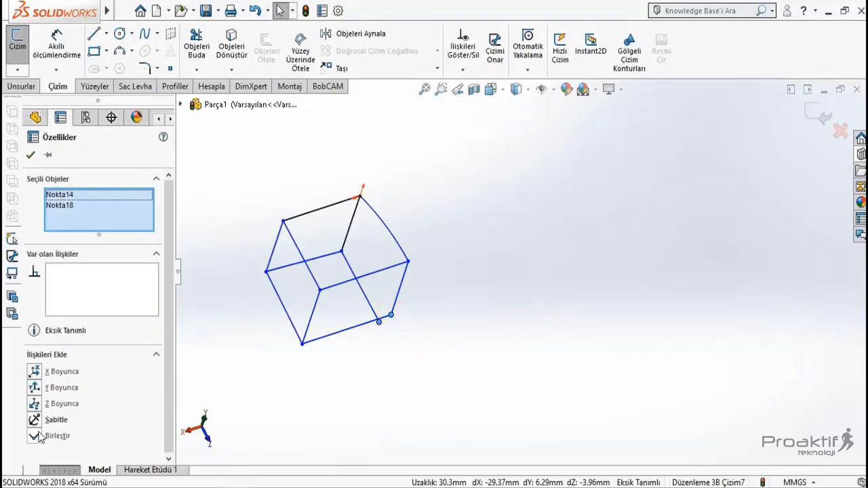
{"action": "left_click", "coordinate": [325, 409]}
{"action": "mouse_move", "coordinate": [411, 376]}
{"action": "middle_mouse_down"}
{"action": "mouse_move", "coordinate": [552, 264]}
{"action": "mouse_move", "coordinate": [599, 312]}
{"action": "mouse_move", "coordinate": [612, 355]}
{"action": "mouse_move", "coordinate": [533, 335]}
{"action": "middle_mouse_up"}
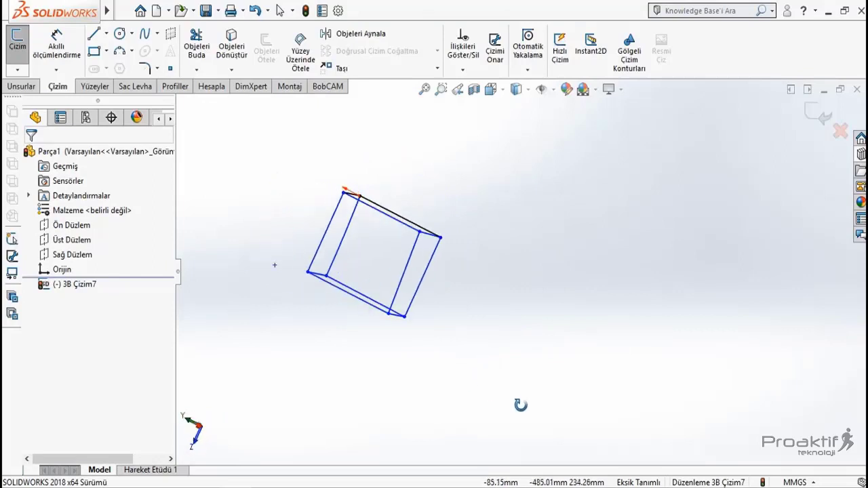
Step: Orbit the cube to a corner-on view and zoom out to show it whole
{"action": "middle_click_drag", "start_coordinate": [502, 318], "coordinate": [518, 306]}
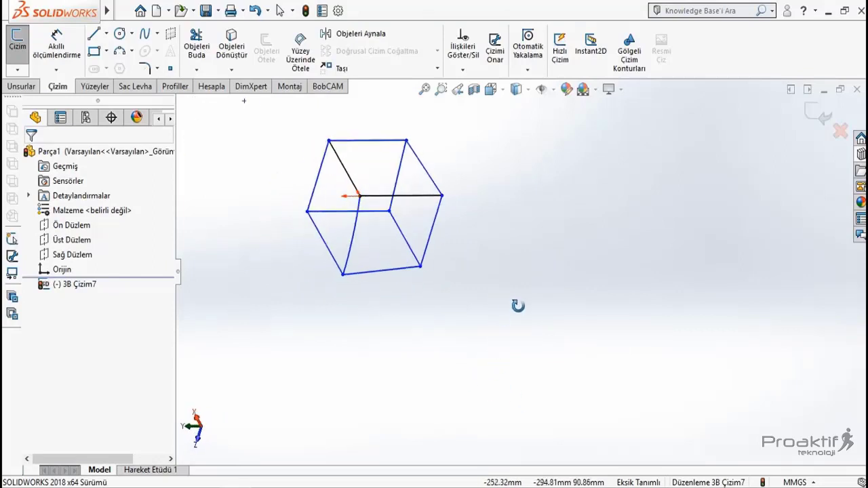
{"action": "scroll", "coordinate": [522, 311], "scroll_direction": "up", "scroll_amount": 3}
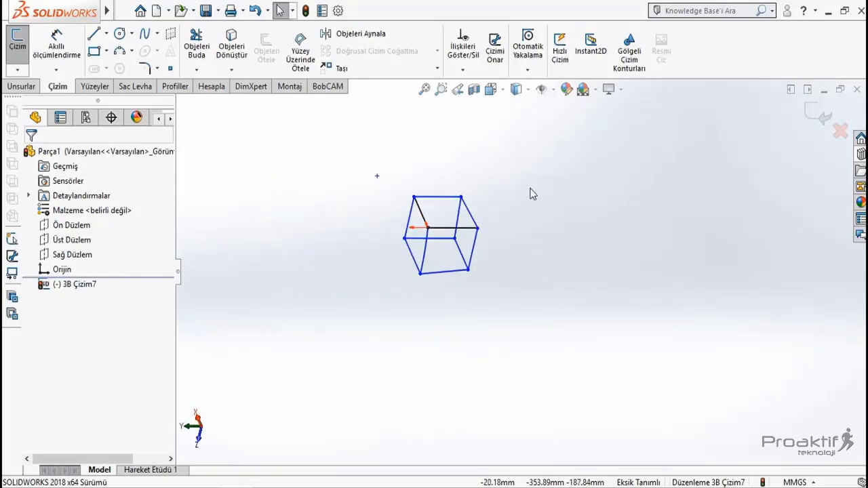